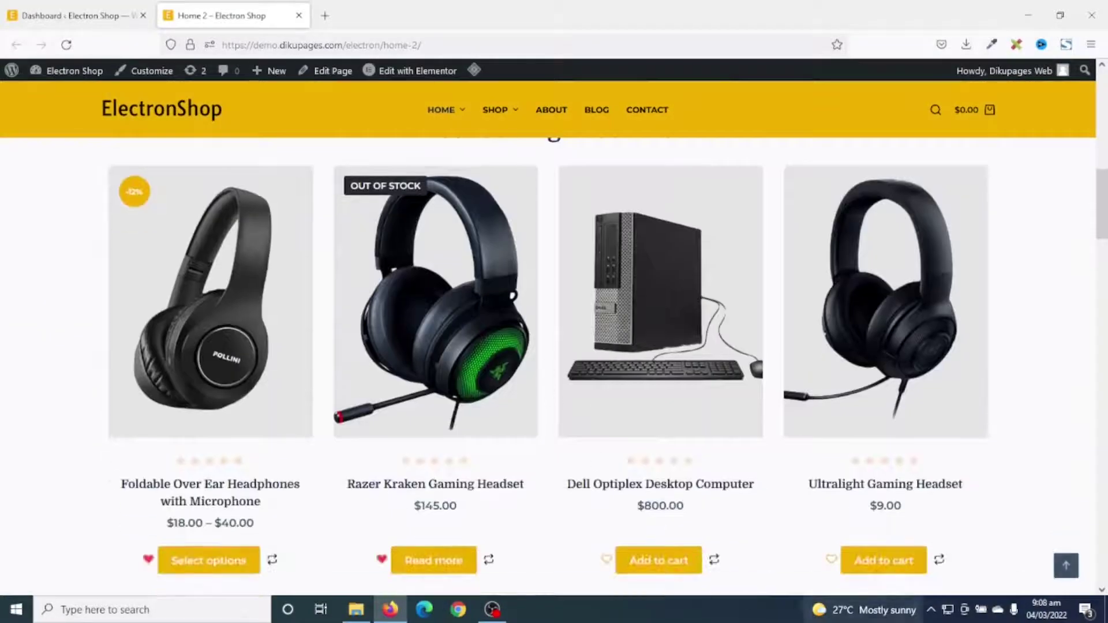
Open the Ultralight Gaming Headset product page and scroll to its $9.00 price and quantity box
{"action": "left_click", "coordinate": [889, 319]}
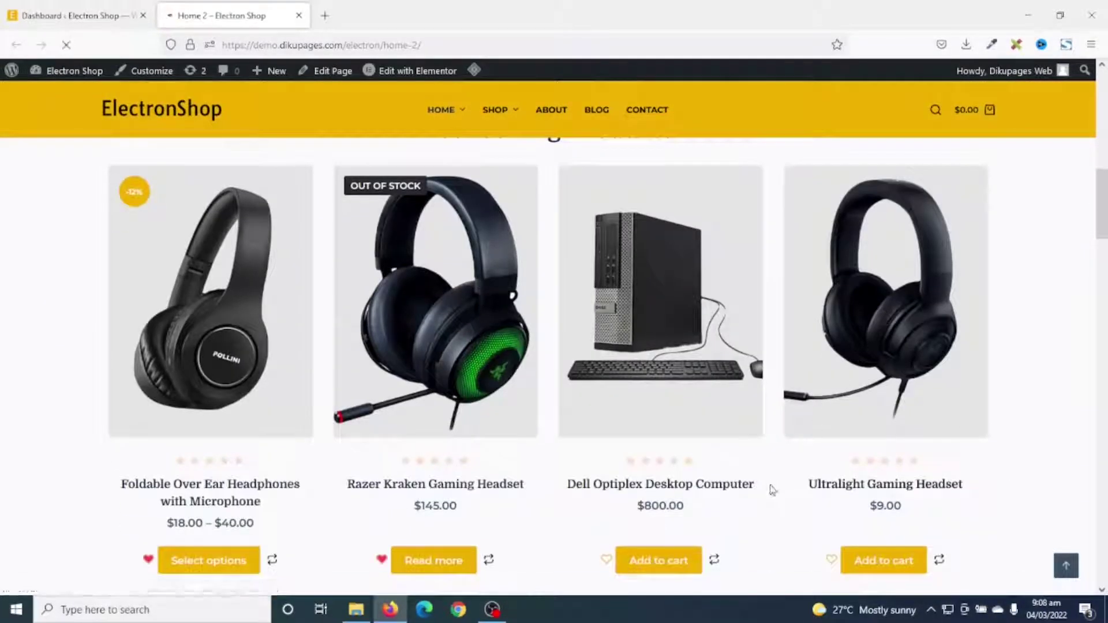
{"action": "scroll", "coordinate": [635, 416], "scroll_direction": "down", "scroll_amount": 3}
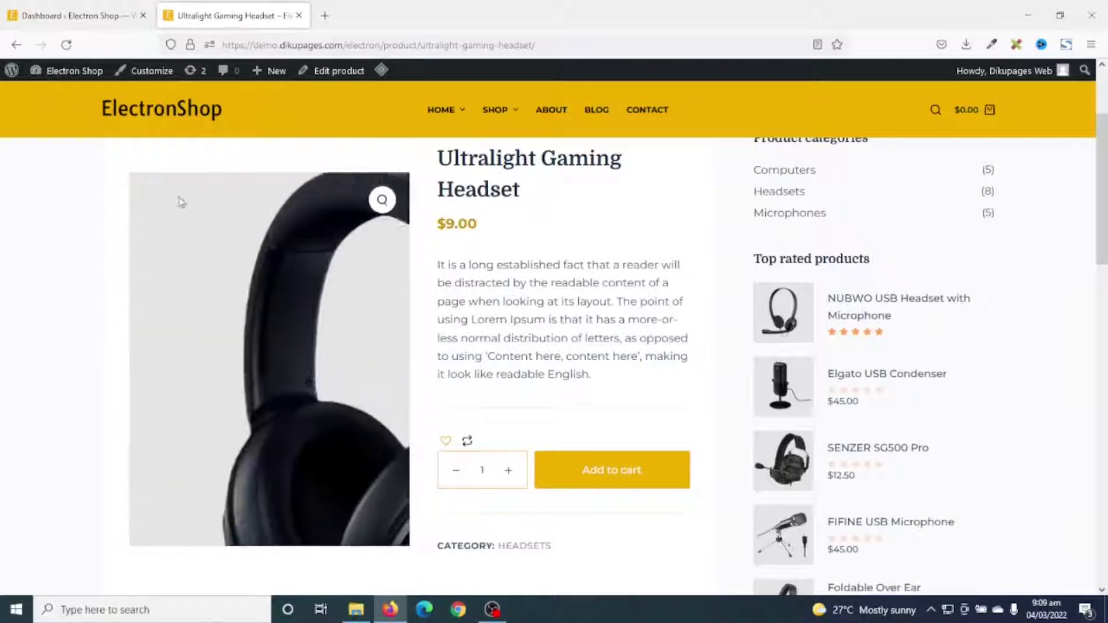
From the dashboard, go to Plugins > Add New and search for 'woocommerce min'
{"action": "left_click", "coordinate": [68, 18]}
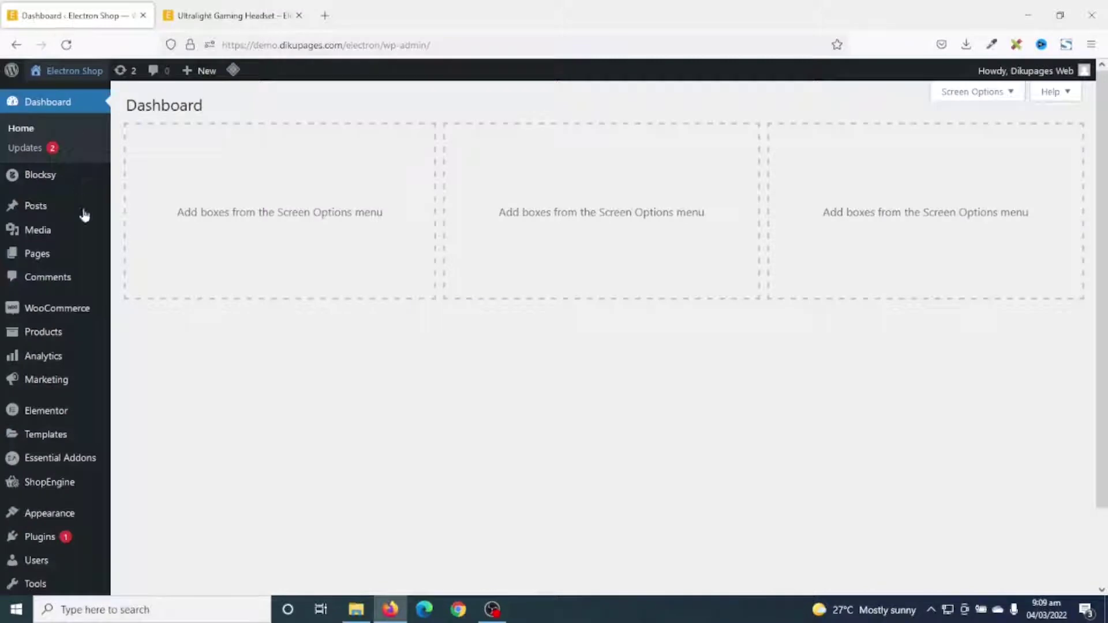
{"action": "mouse_move", "coordinate": [42, 540]}
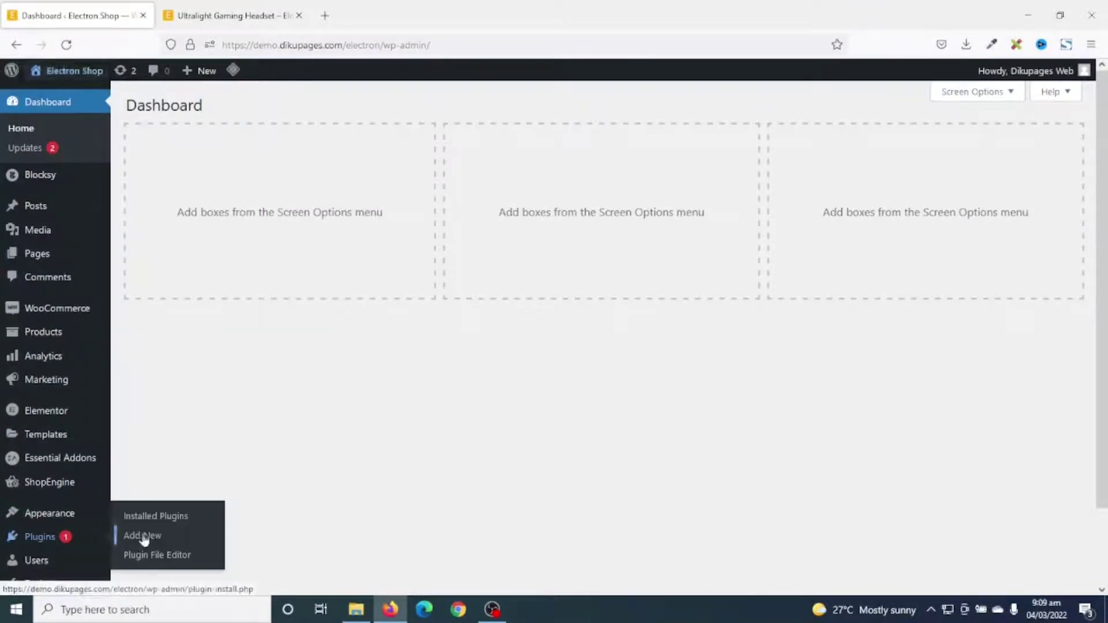
{"action": "left_click", "coordinate": [169, 533]}
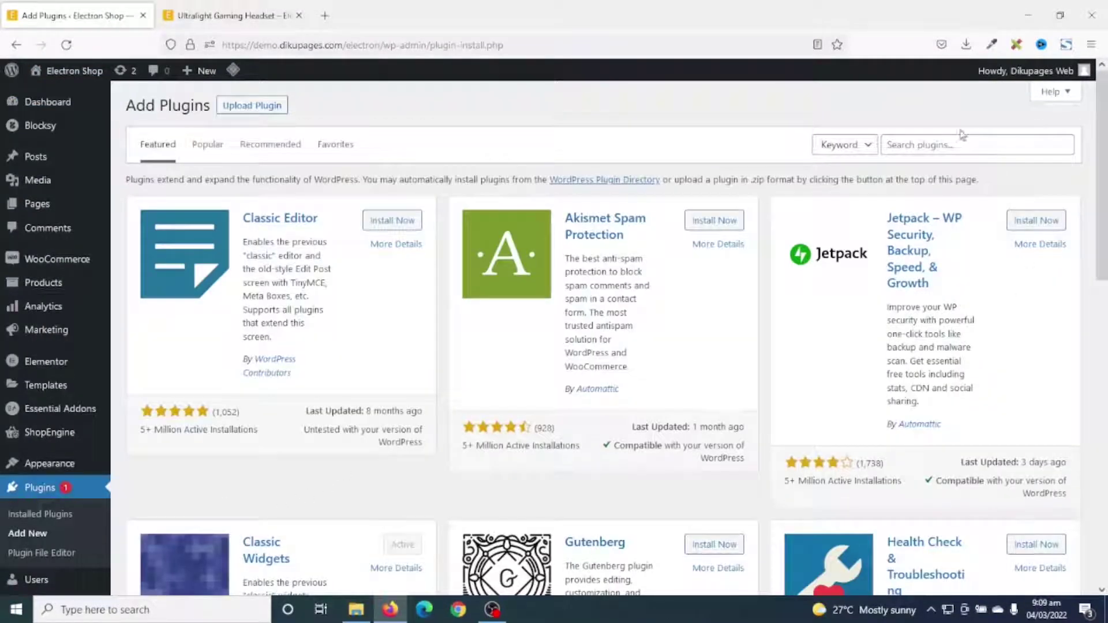
{"action": "left_click", "coordinate": [947, 148]}
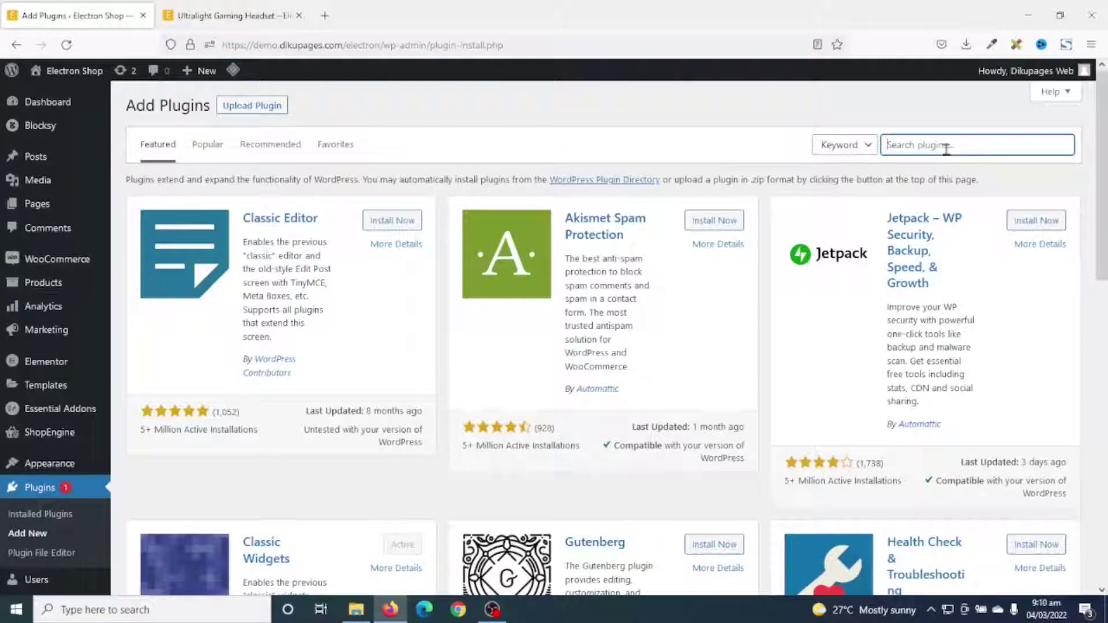
{"action": "type", "text": "woocommerce"}
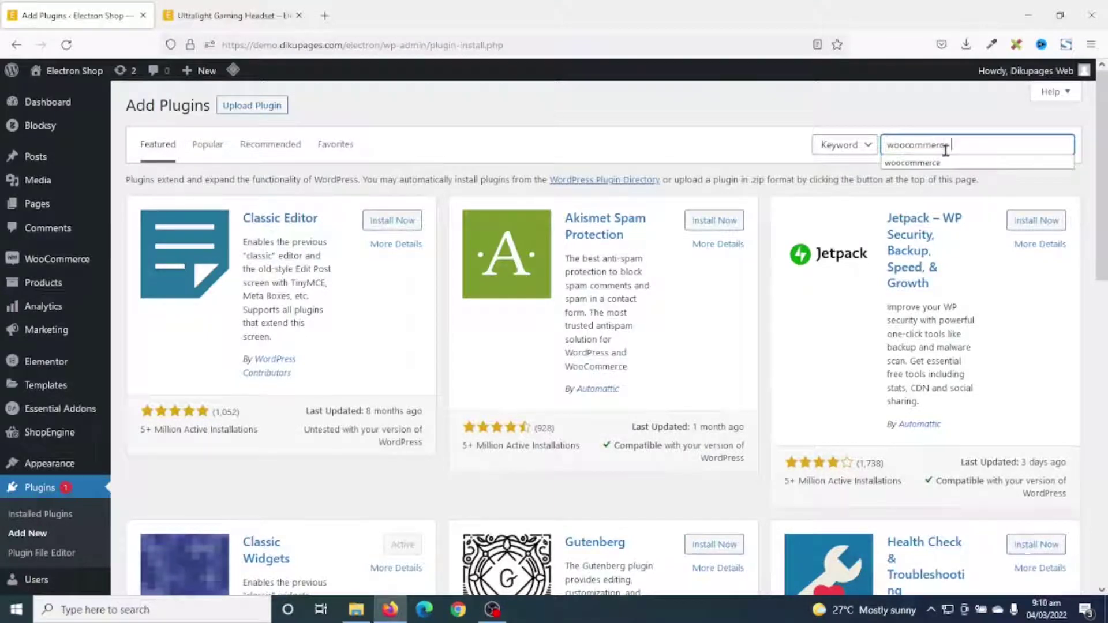
{"action": "type", "text": " min"}
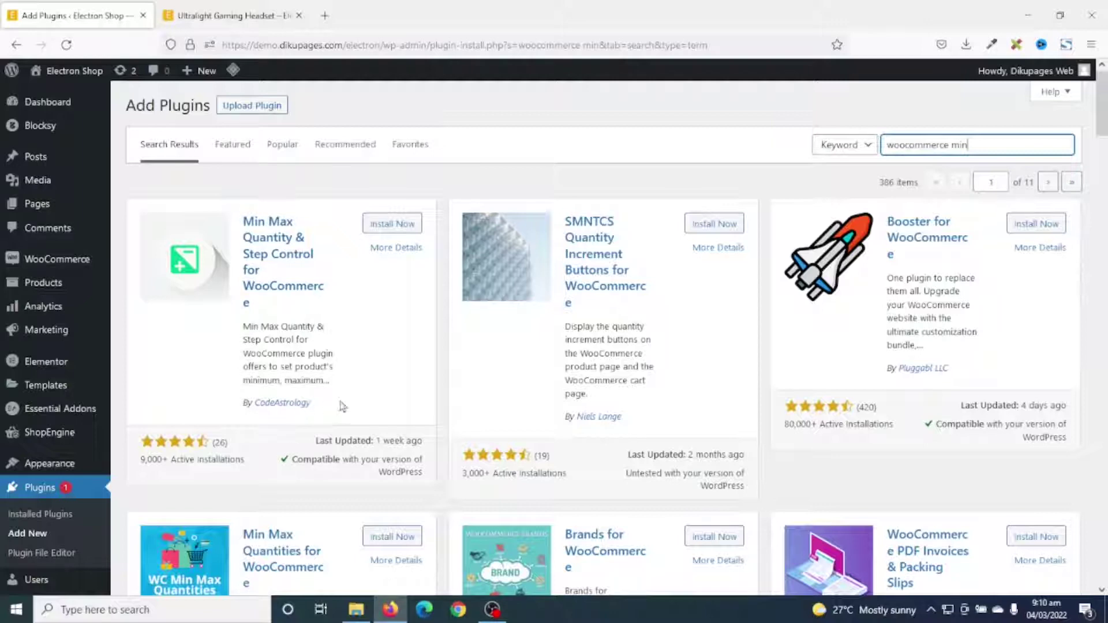
Install the Min Max Quantity & Step Control for WooCommerce plugin from the results
{"action": "scroll", "coordinate": [327, 325], "scroll_direction": "down", "scroll_amount": 3}
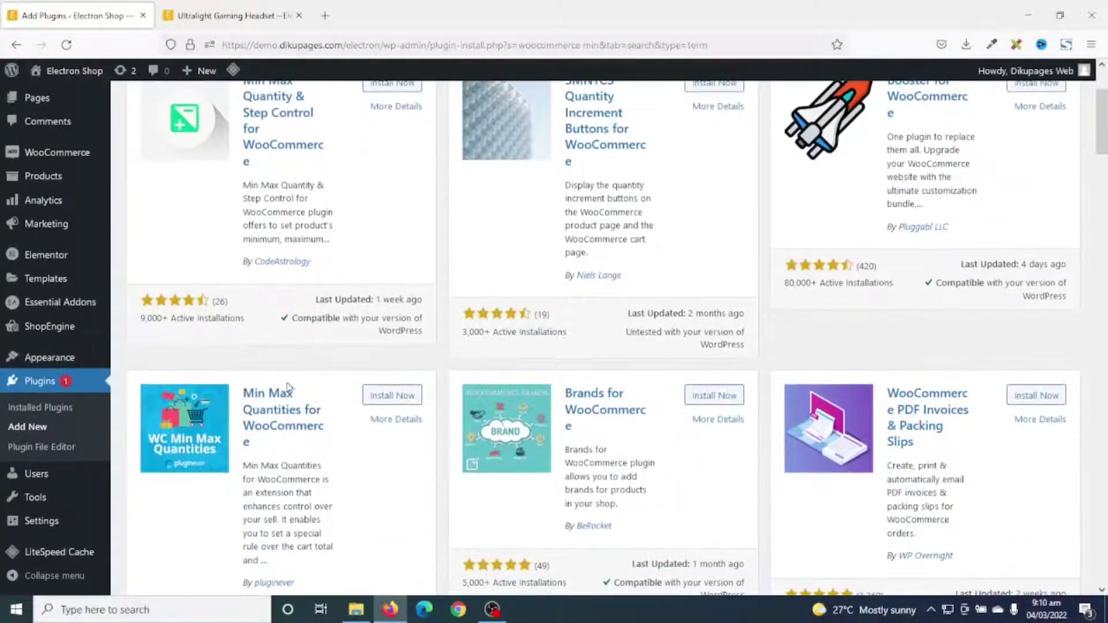
{"action": "scroll", "coordinate": [392, 404], "scroll_direction": "down", "scroll_amount": 9}
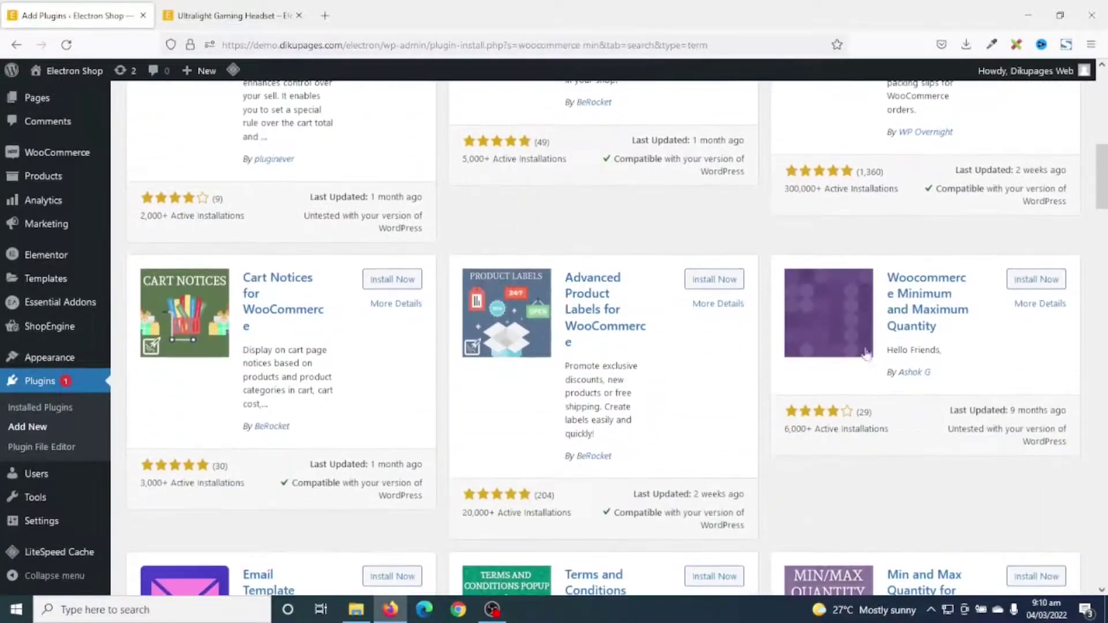
{"action": "scroll", "coordinate": [923, 358], "scroll_direction": "down", "scroll_amount": 4}
{"action": "scroll", "coordinate": [701, 397], "scroll_direction": "up", "scroll_amount": 9}
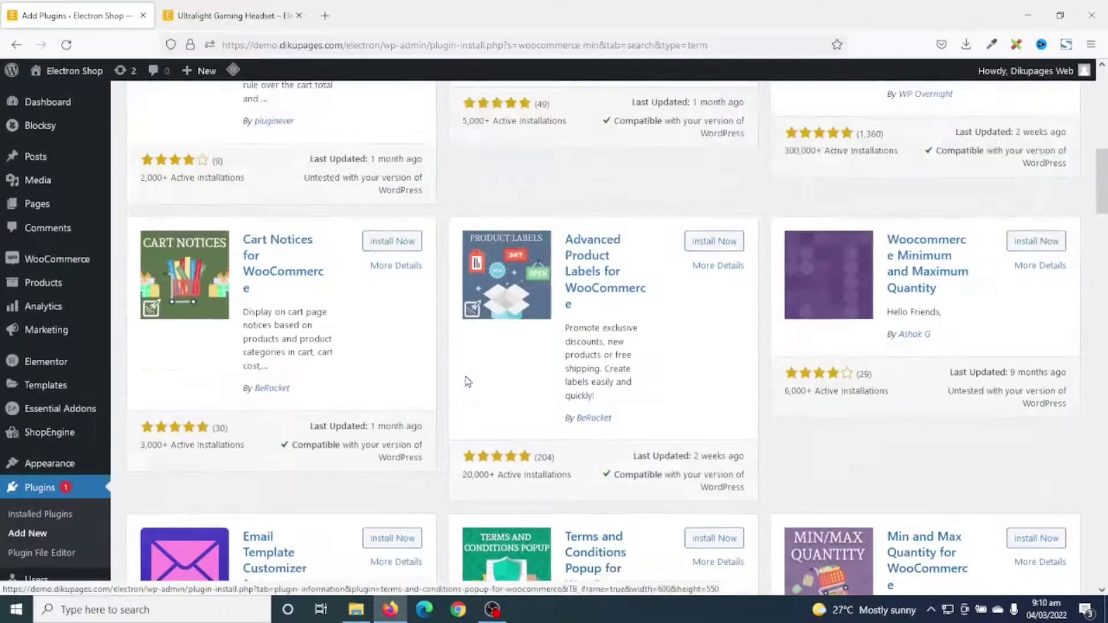
{"action": "scroll", "coordinate": [423, 353], "scroll_direction": "up", "scroll_amount": 8}
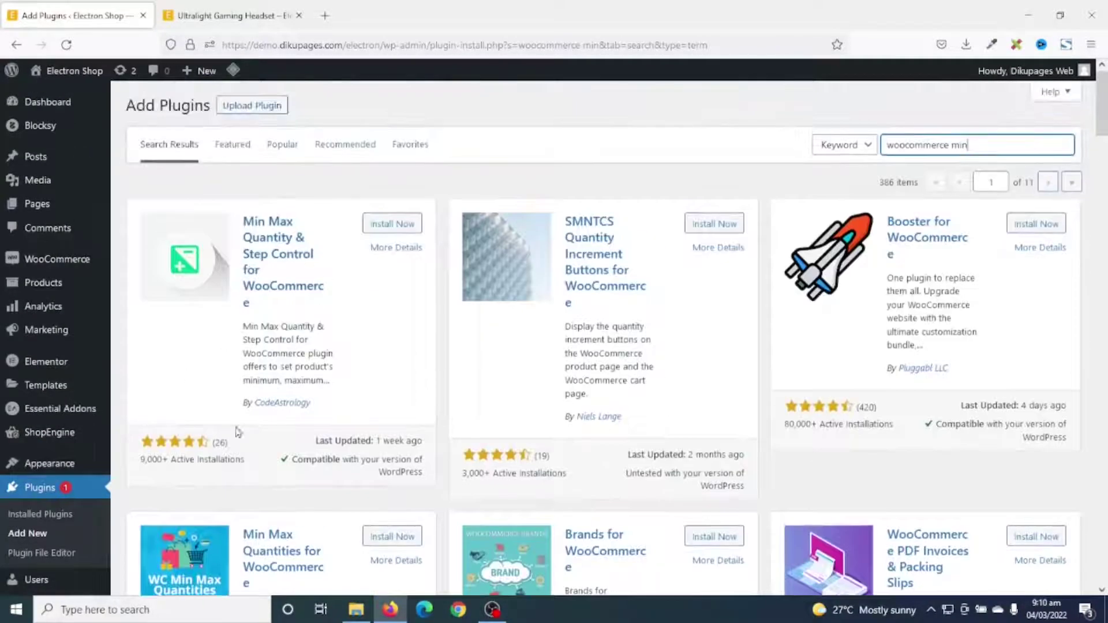
{"action": "left_click", "coordinate": [393, 225]}
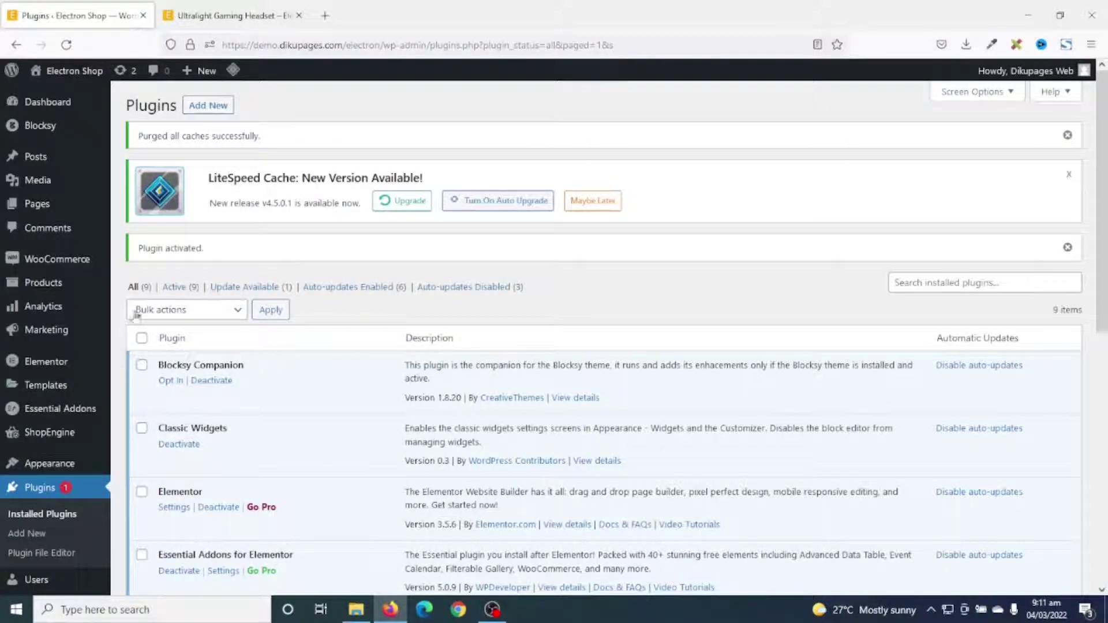
Open WooCommerce > Min Max Step Quantity to view the universal minimum and step settings
{"action": "mouse_move", "coordinate": [55, 258]}
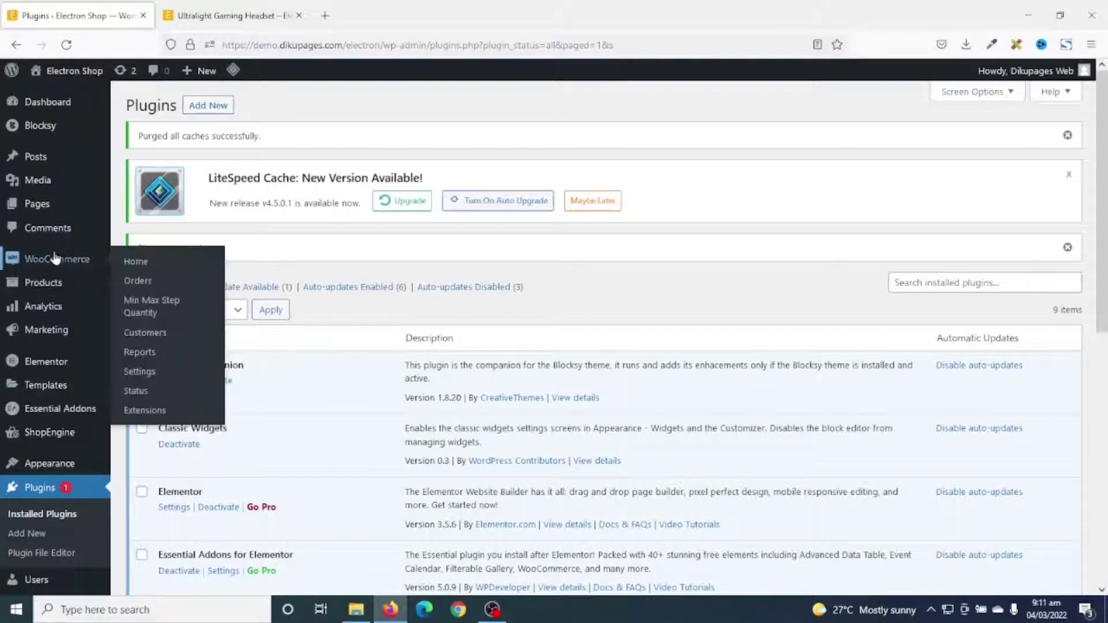
{"action": "left_click", "coordinate": [164, 312]}
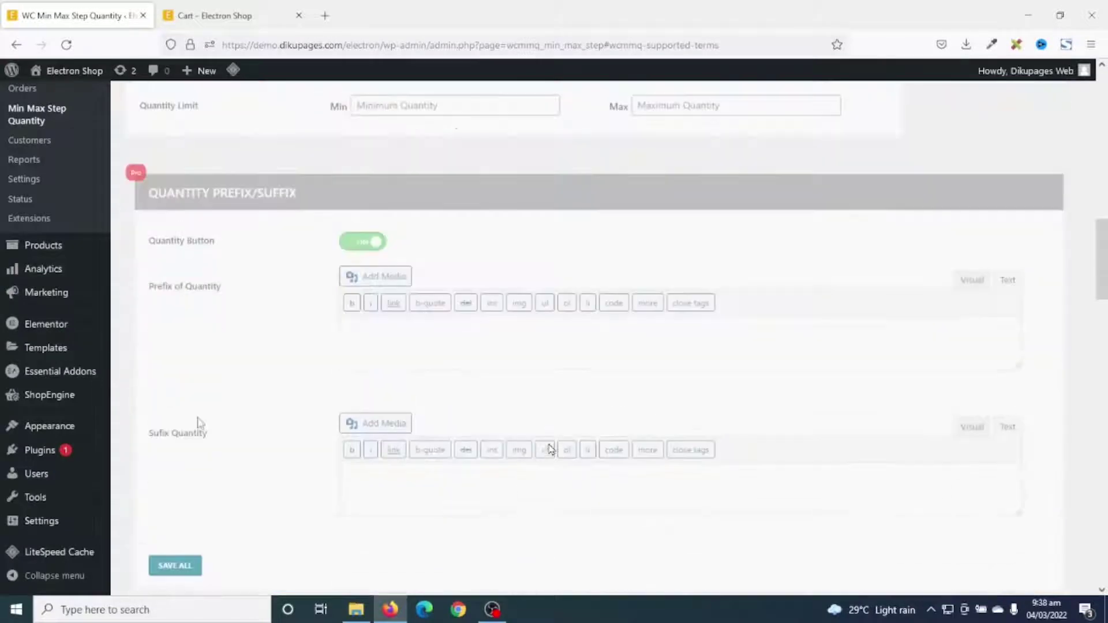
Replace the universal Minimum Quantity with 10
{"action": "scroll", "coordinate": [554, 448], "scroll_direction": "down", "scroll_amount": 15}
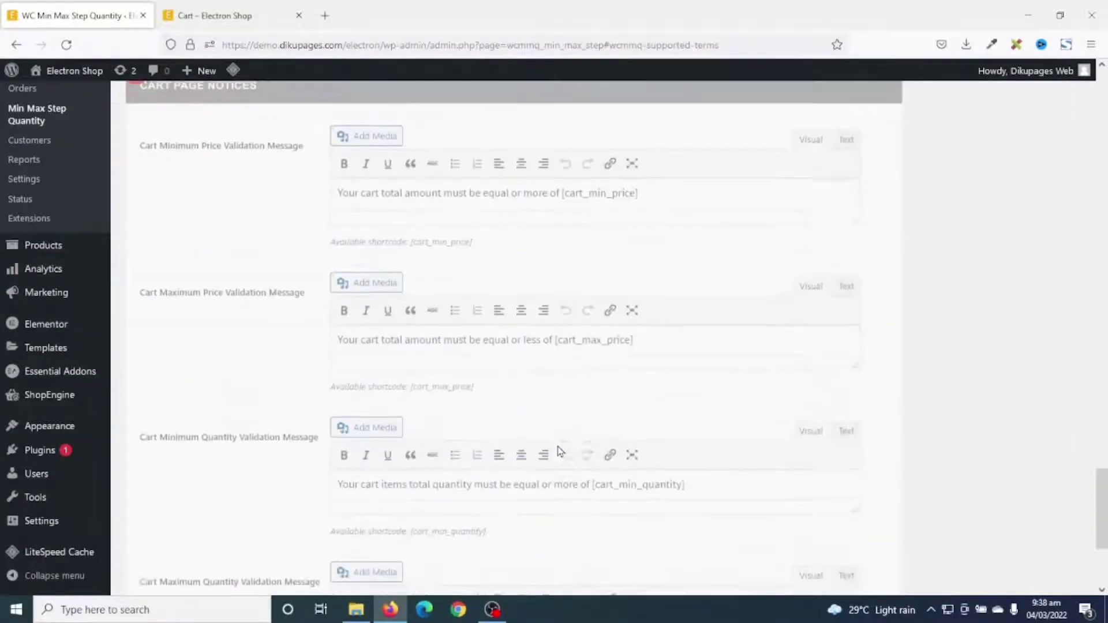
{"action": "scroll", "coordinate": [560, 452], "scroll_direction": "down", "scroll_amount": 4}
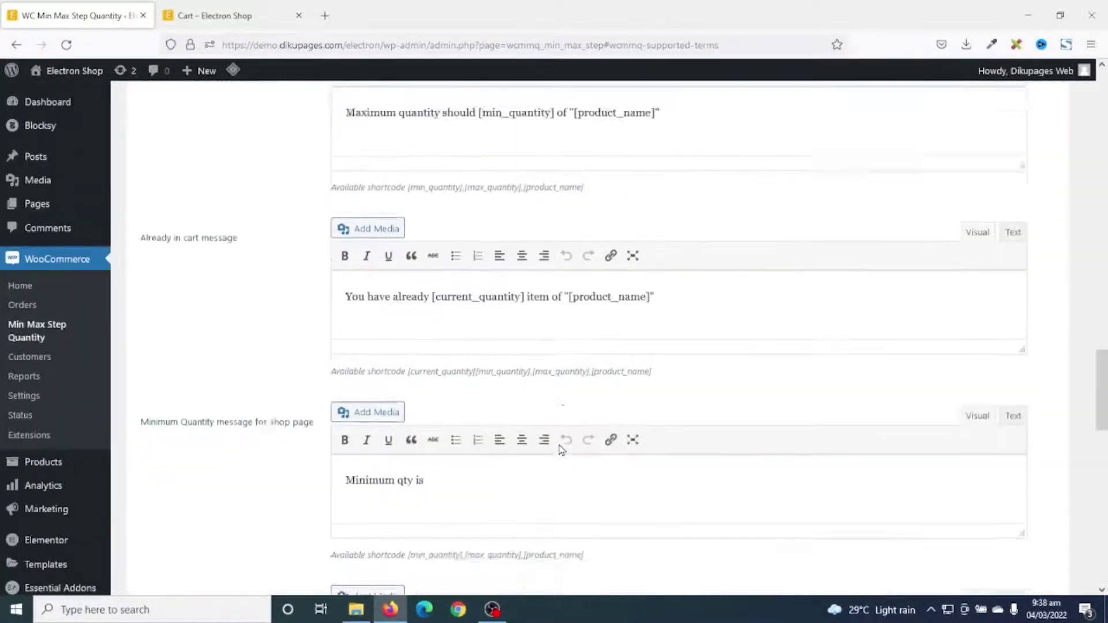
{"action": "scroll", "coordinate": [565, 444], "scroll_direction": "up", "scroll_amount": 6}
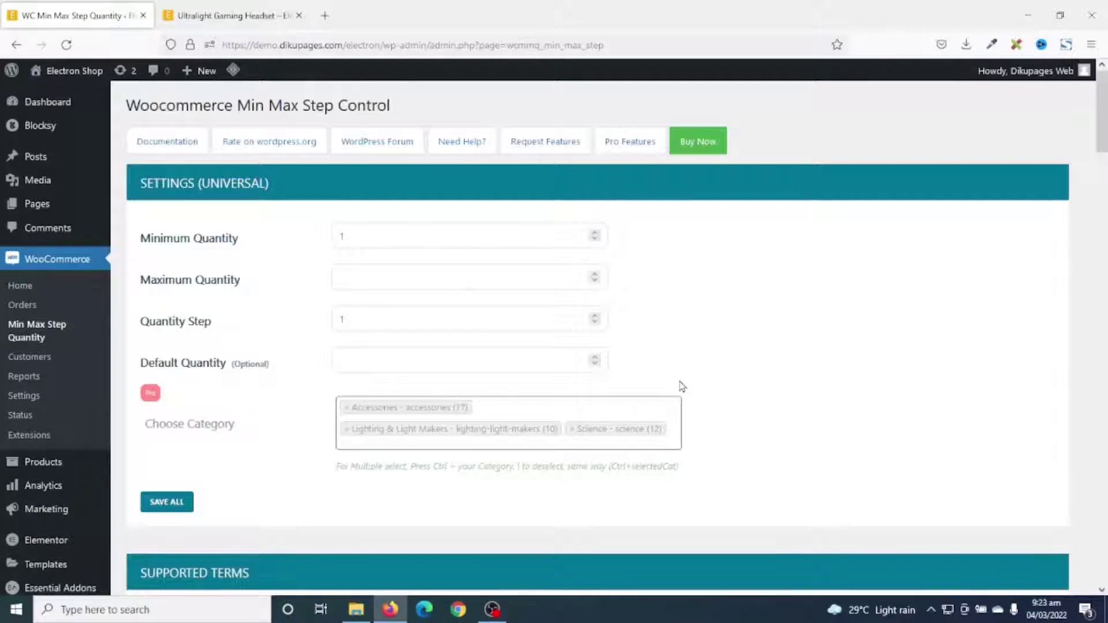
{"action": "left_click", "coordinate": [397, 237]}
{"action": "left_click_drag", "start_coordinate": [397, 238], "coordinate": [267, 238]}
{"action": "type", "text": "10"}
Set Maximum Quantity to 50 and Quantity Step to 1, then save all
{"action": "left_click", "coordinate": [367, 285]}
{"action": "left_click", "coordinate": [384, 325]}
{"action": "left_click_drag", "start_coordinate": [363, 319], "coordinate": [314, 318]}
{"action": "left_click_drag", "start_coordinate": [370, 324], "coordinate": [281, 326]}
{"action": "type", "text": "1"}
{"action": "left_click", "coordinate": [164, 507]}
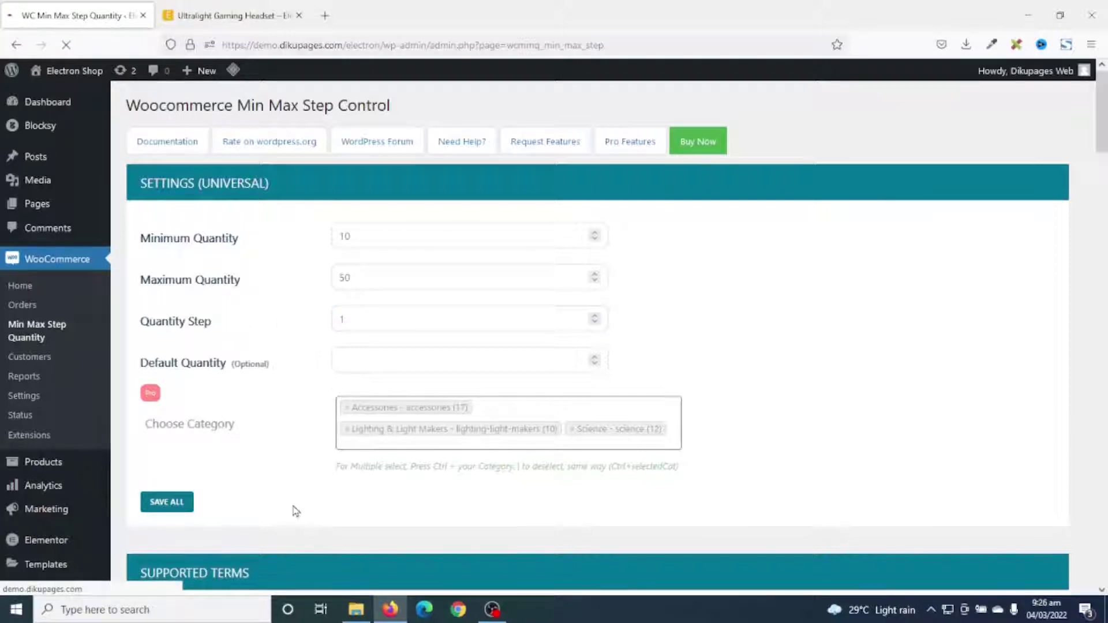
Reload the headset page, test the quantity box against the 10–50 limits, then open Elgato USB Condenser
{"action": "left_click", "coordinate": [228, 16]}
{"action": "left_click", "coordinate": [63, 46]}
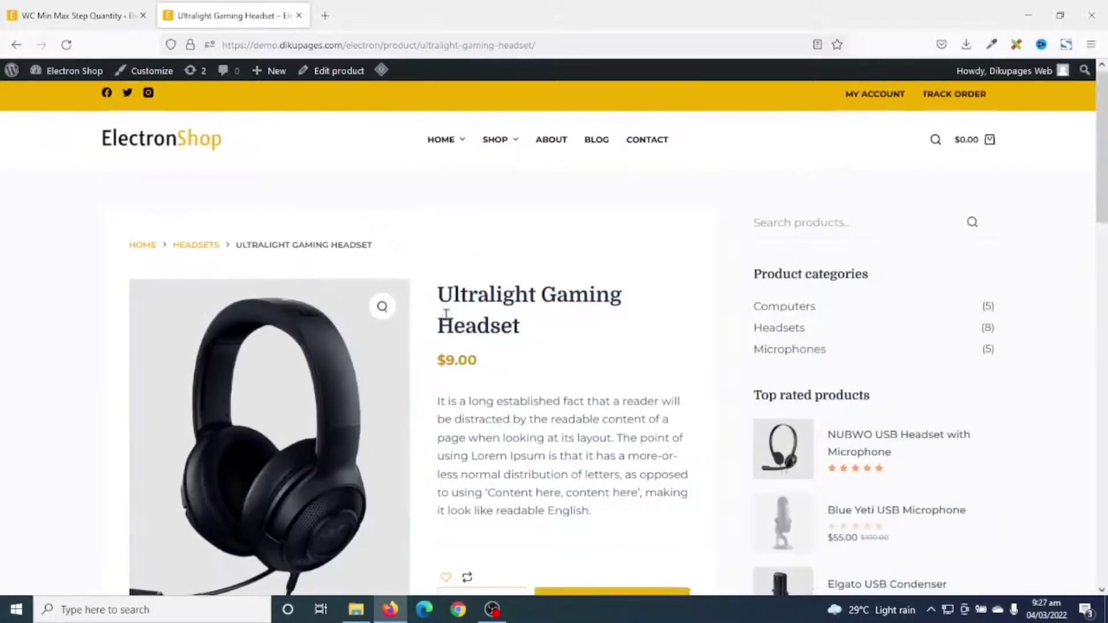
{"action": "scroll", "coordinate": [447, 313], "scroll_direction": "down", "scroll_amount": 3}
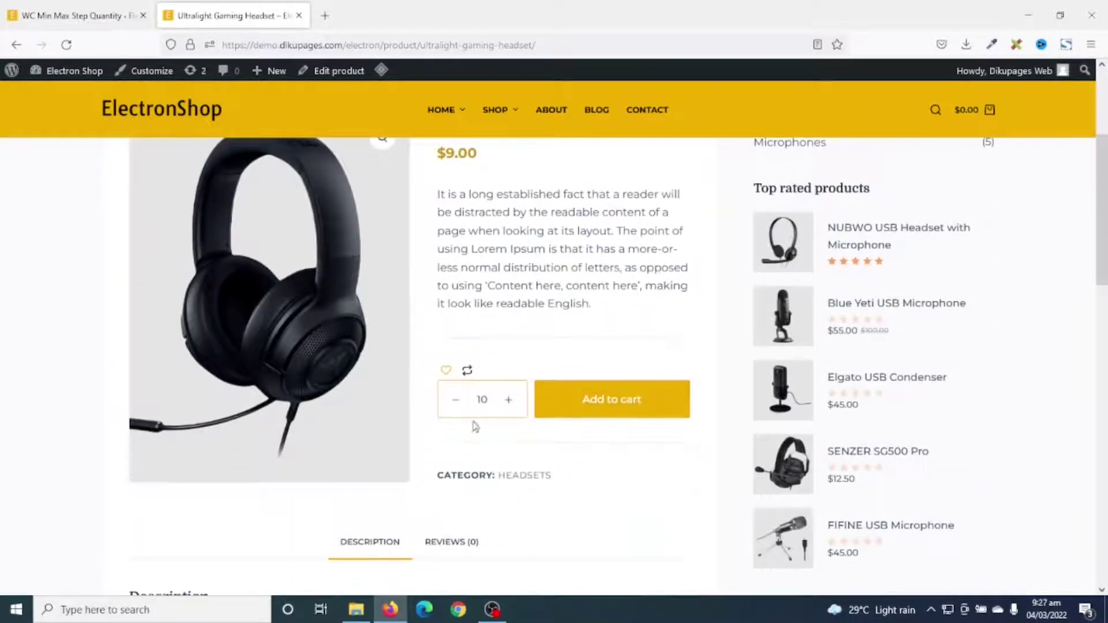
{"action": "left_click", "coordinate": [508, 404]}
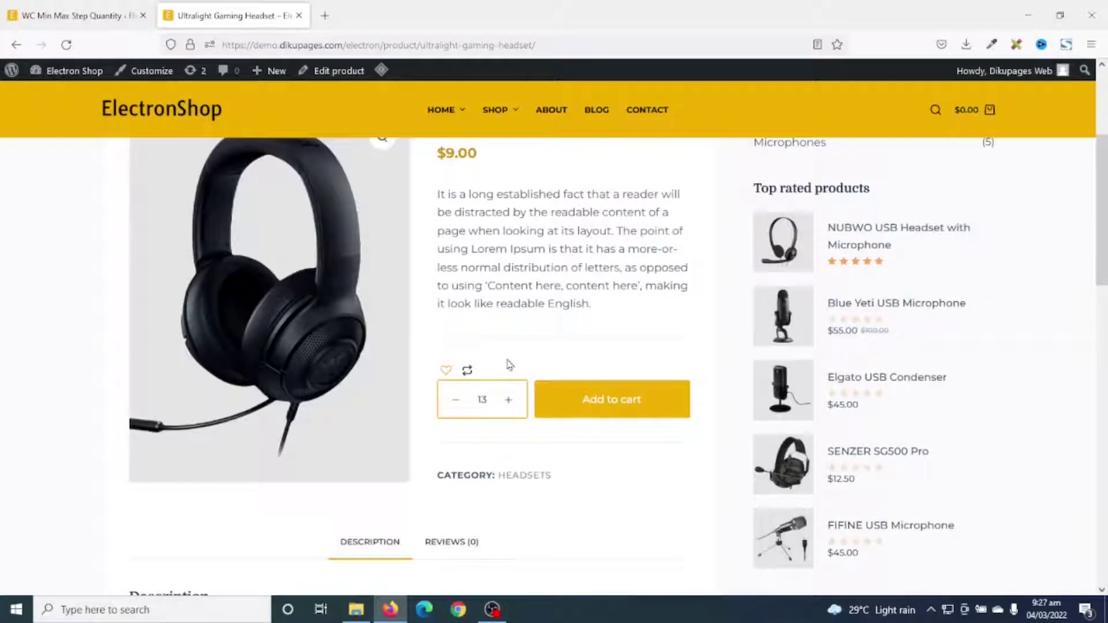
{"action": "double_click", "coordinate": [482, 397]}
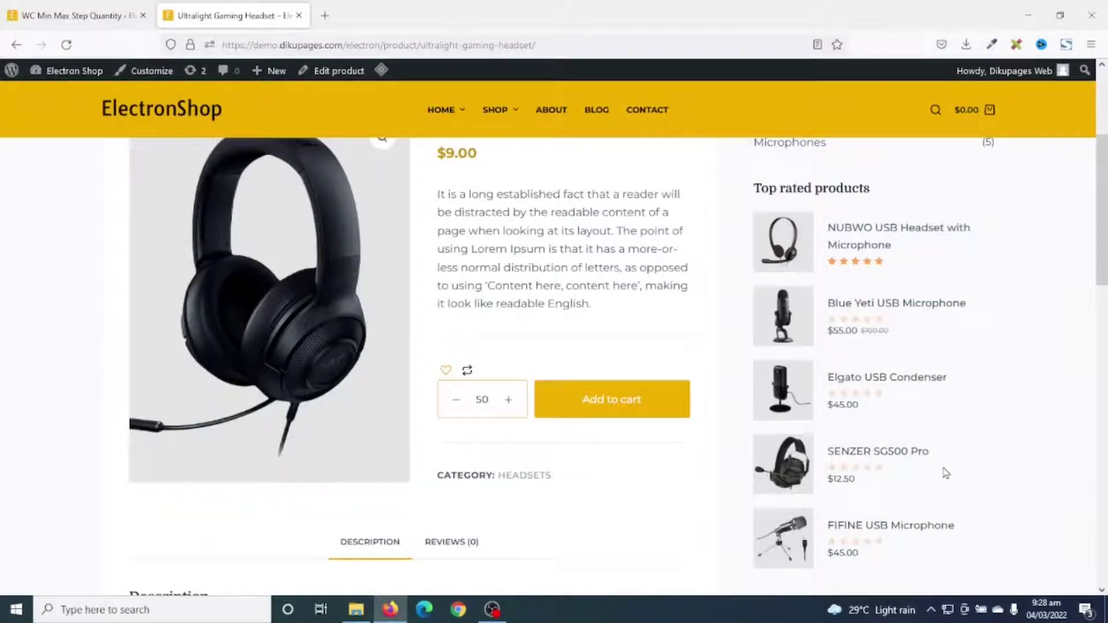
{"action": "left_click", "coordinate": [786, 388]}
Change the universal Quantity Step from 1 to 5, save, and return to the Elgato page
{"action": "scroll", "coordinate": [371, 334], "scroll_direction": "down", "scroll_amount": 3}
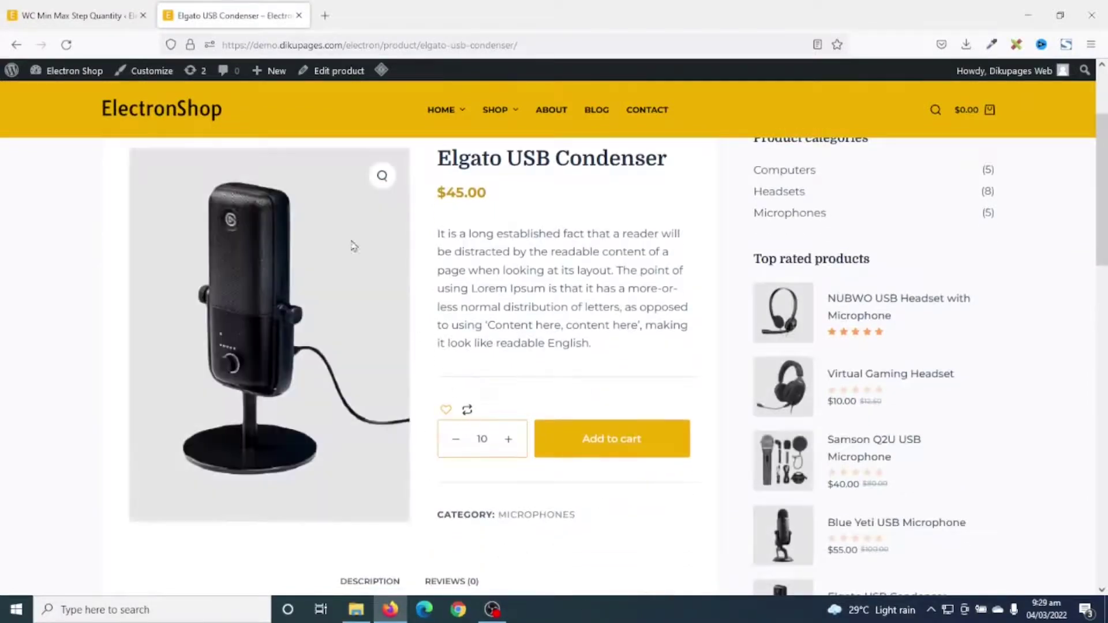
{"action": "left_click", "coordinate": [55, 22]}
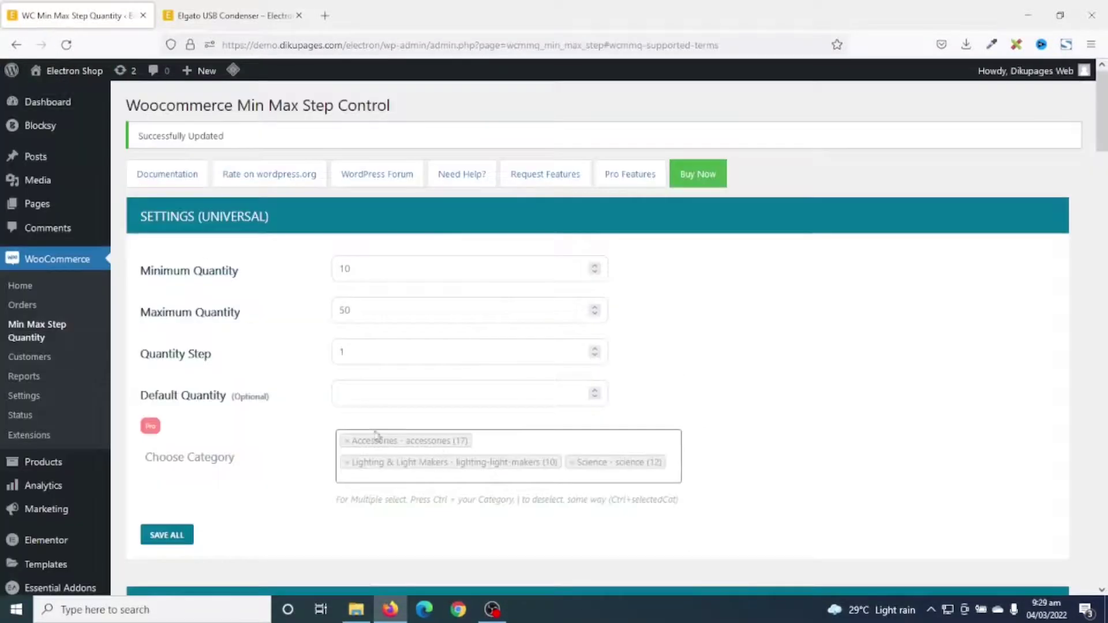
{"action": "left_click", "coordinate": [223, 18]}
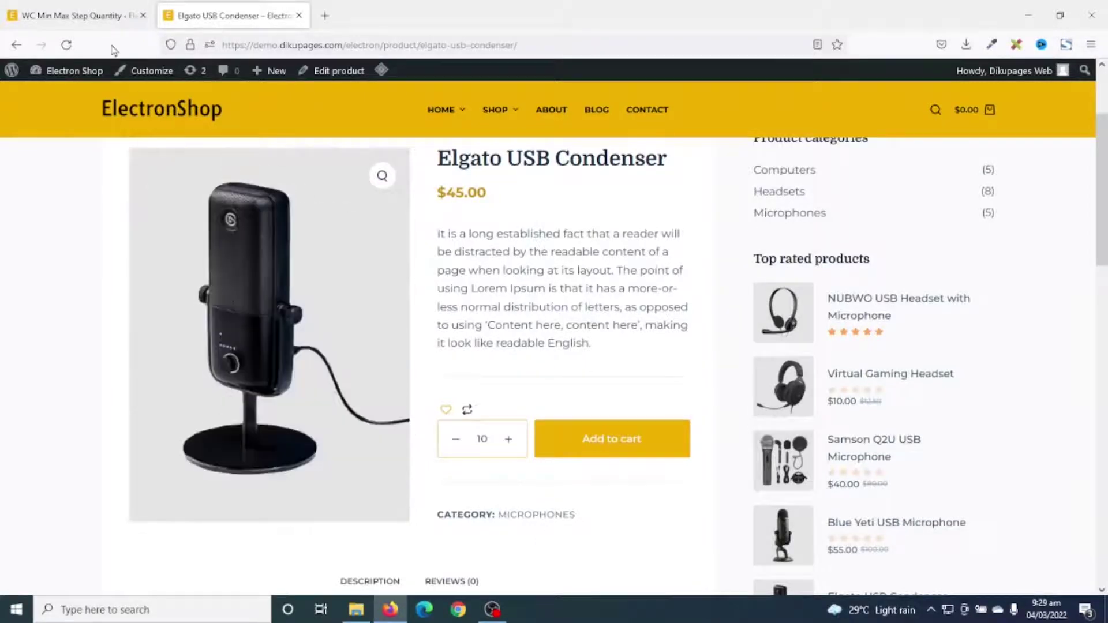
{"action": "key", "text": "ctrl+Tab"}
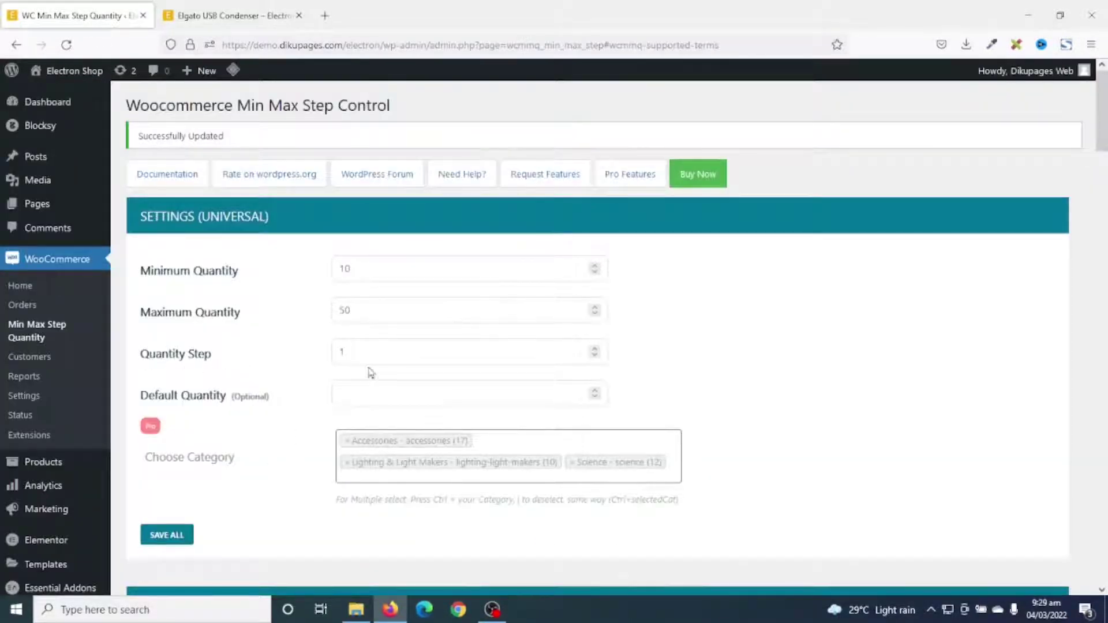
{"action": "left_click_drag", "start_coordinate": [363, 350], "coordinate": [283, 354]}
{"action": "type", "text": "5"}
{"action": "left_click", "coordinate": [168, 539]}
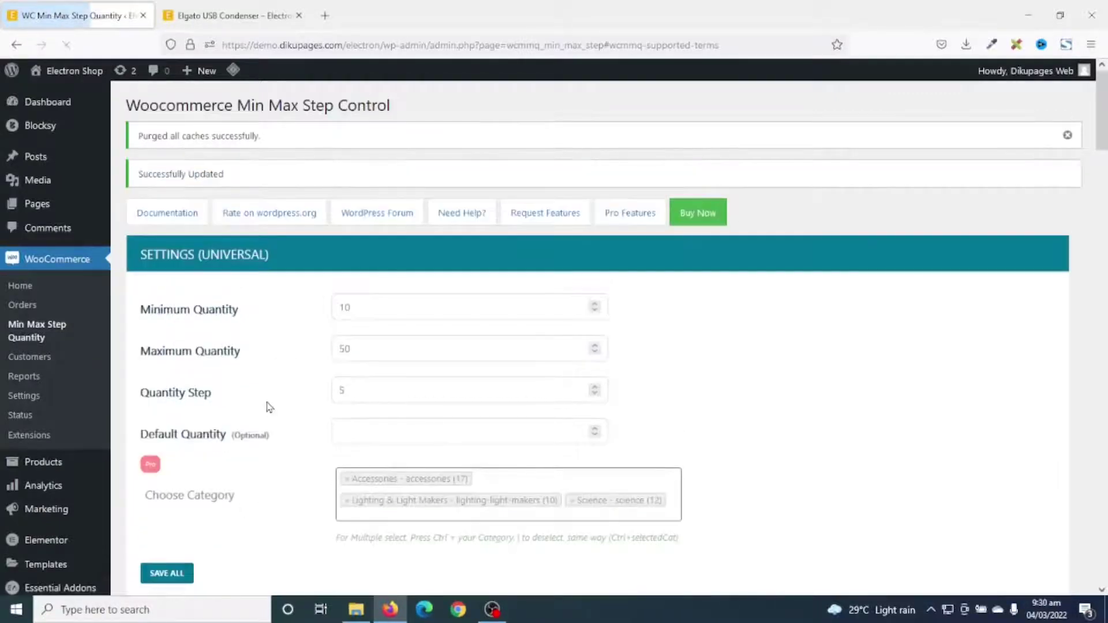
{"action": "left_click", "coordinate": [214, 18]}
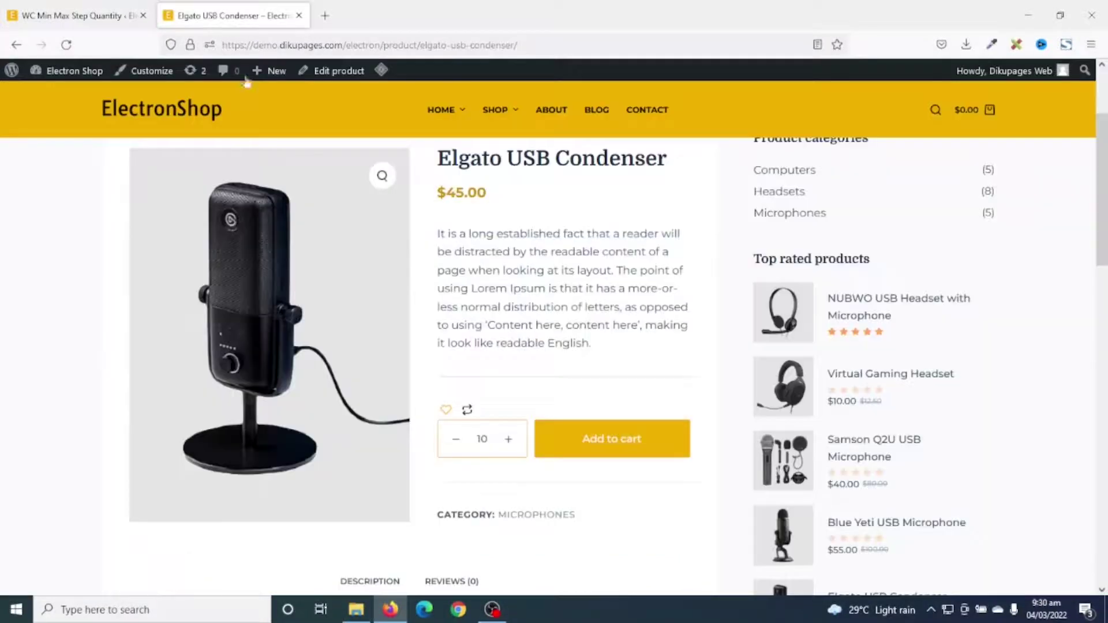
Reload the Elgato USB Condenser page and raise its quantity by one step of 5 to 20
{"action": "key", "text": "F5"}
{"action": "left_click", "coordinate": [508, 443]}
{"action": "left_click", "coordinate": [321, 71]}
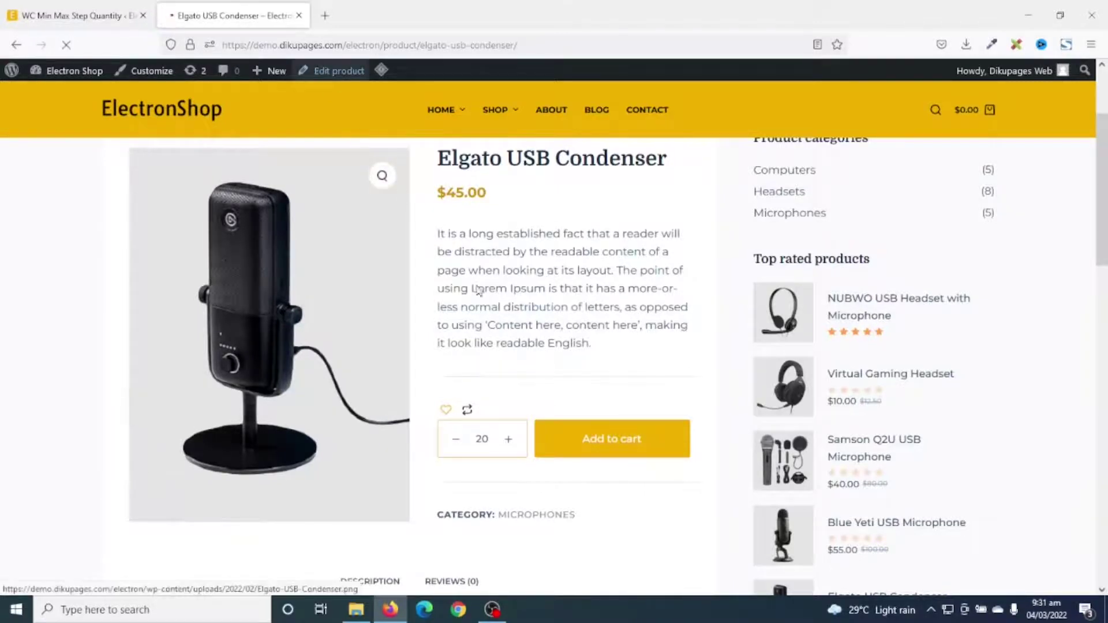
In the Elgato product's Min Max & Step data, enter minimum 20, maximum 100, step 10, and update
{"action": "scroll", "coordinate": [508, 306], "scroll_direction": "down", "scroll_amount": 5}
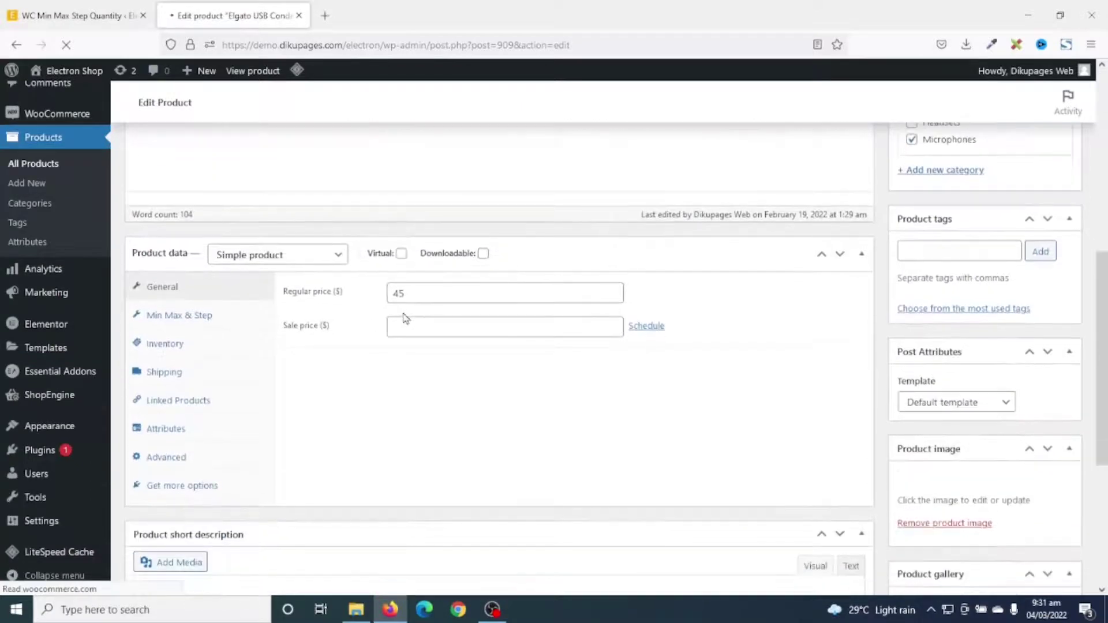
{"action": "left_click", "coordinate": [177, 321]}
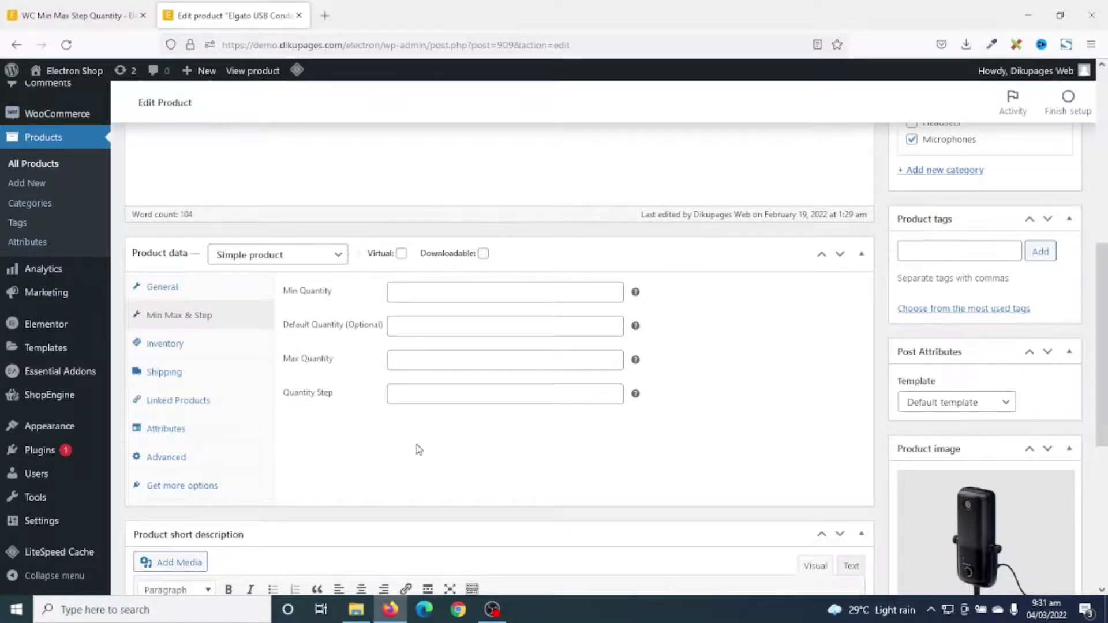
{"action": "left_click", "coordinate": [407, 296]}
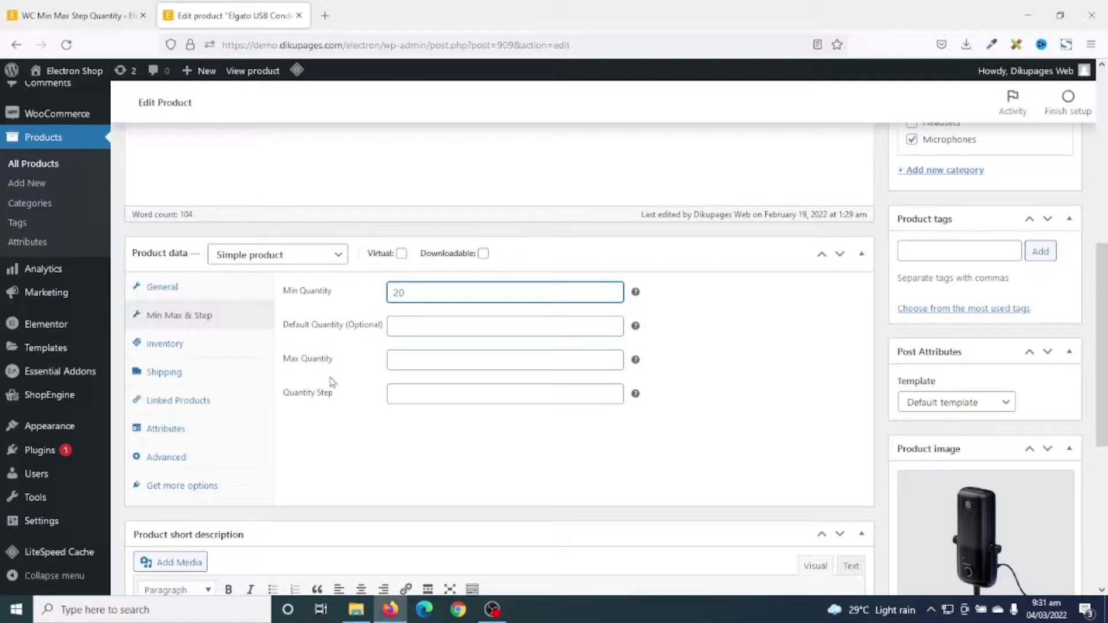
{"action": "left_click", "coordinate": [417, 358]}
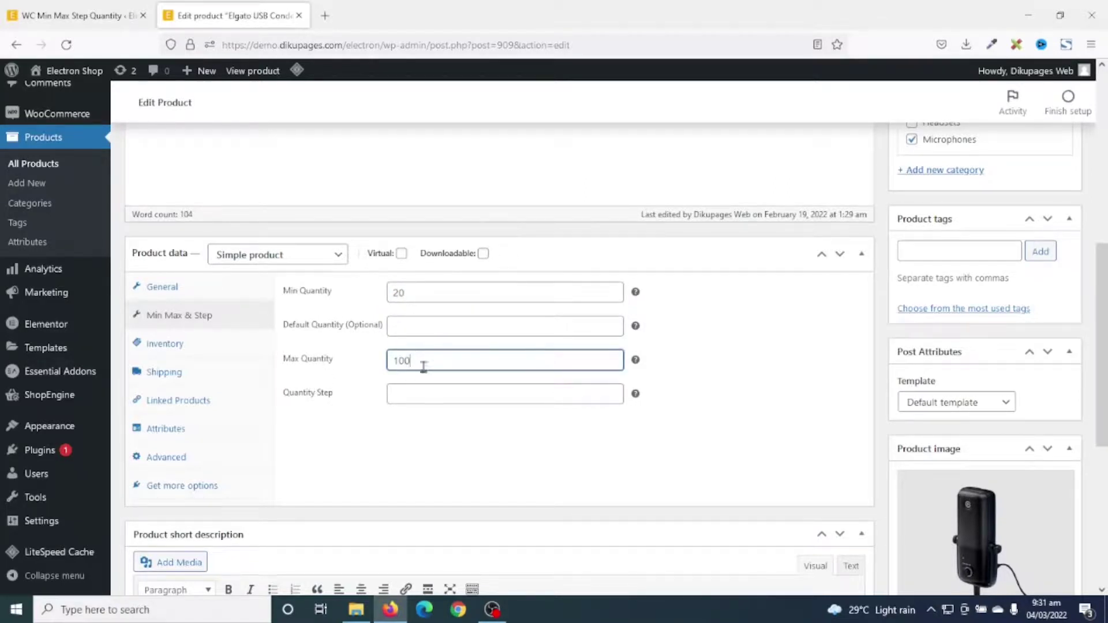
{"action": "left_click", "coordinate": [410, 394]}
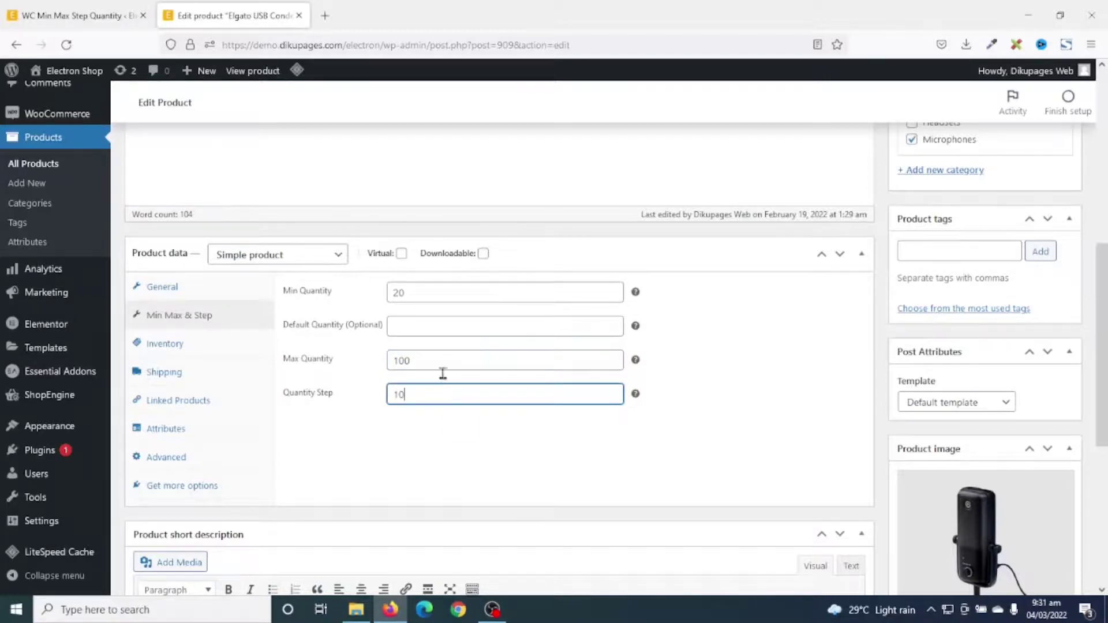
{"action": "left_click", "coordinate": [68, 22]}
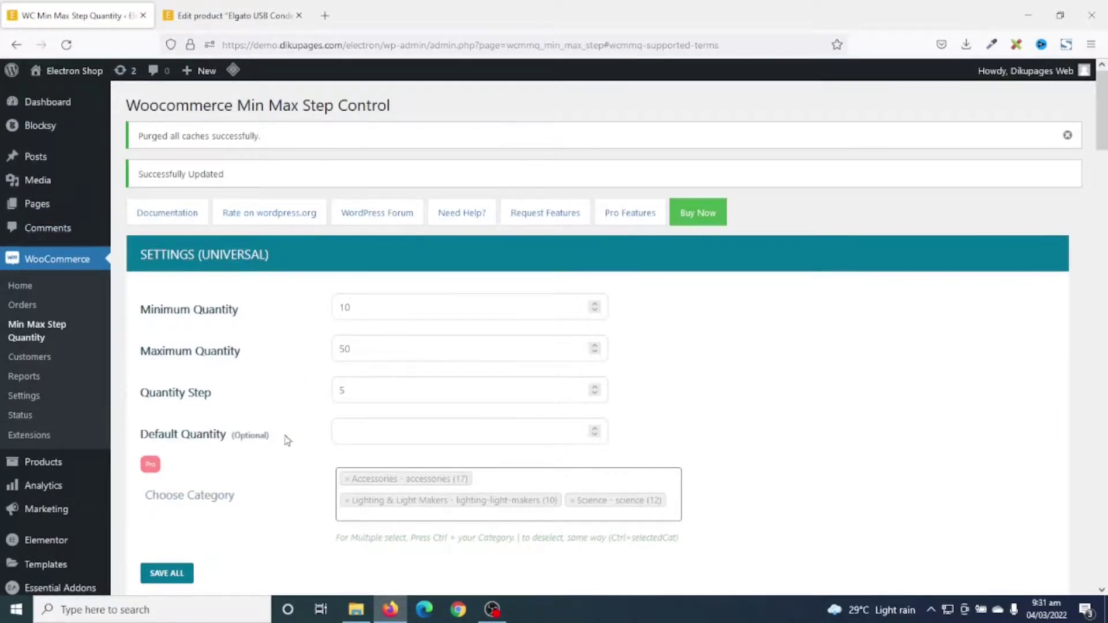
{"action": "left_click", "coordinate": [236, 18]}
{"action": "scroll", "coordinate": [766, 397], "scroll_direction": "up", "scroll_amount": 5}
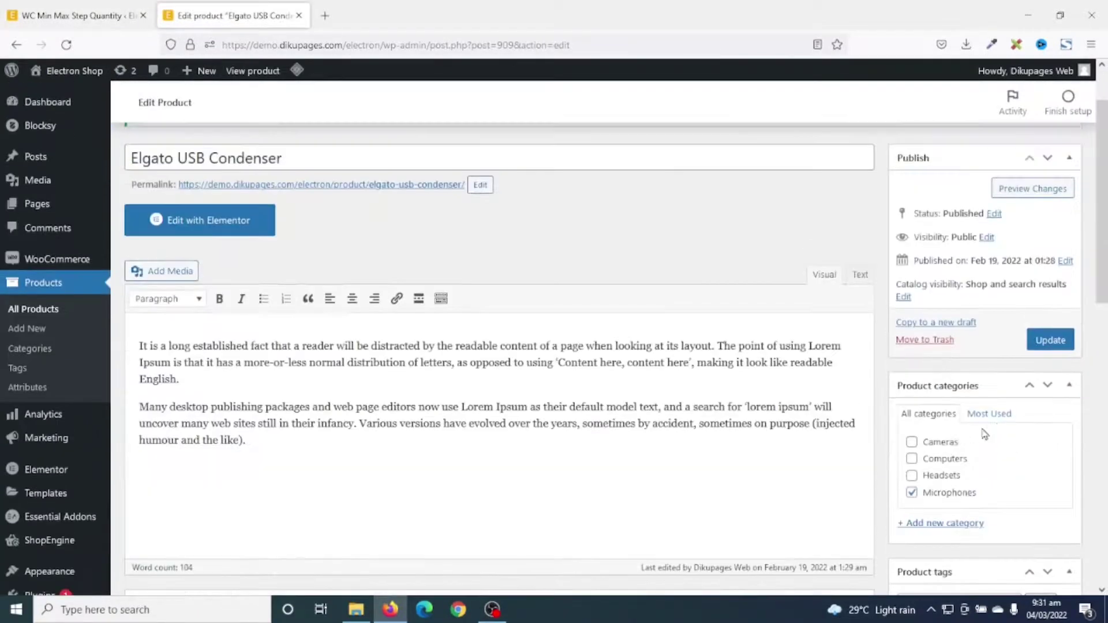
{"action": "left_click", "coordinate": [1053, 339]}
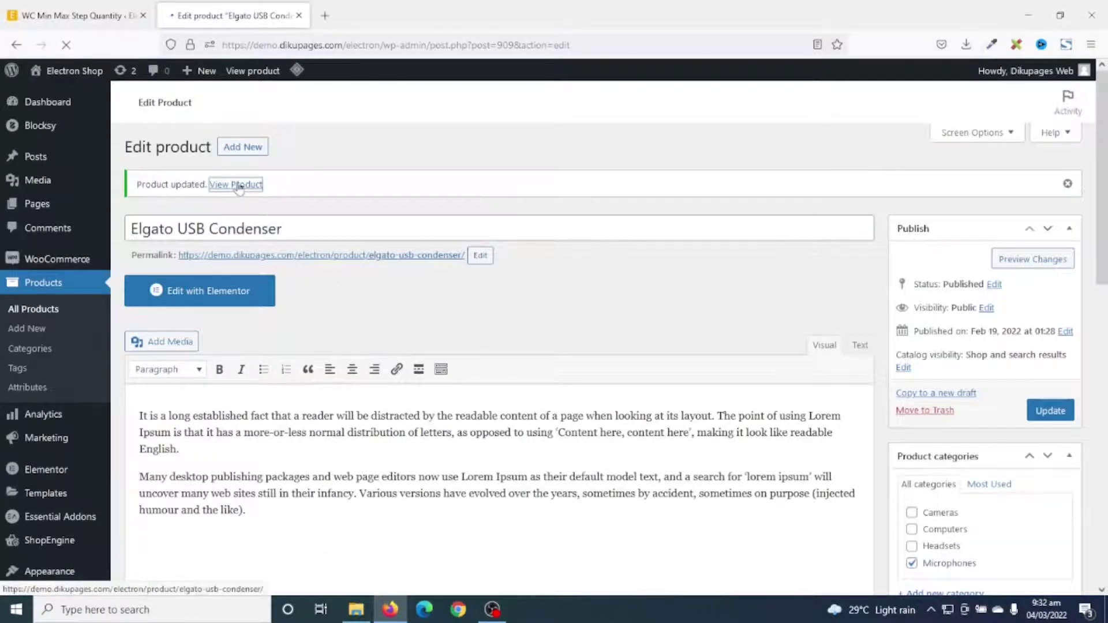
{"action": "left_click", "coordinate": [238, 185]}
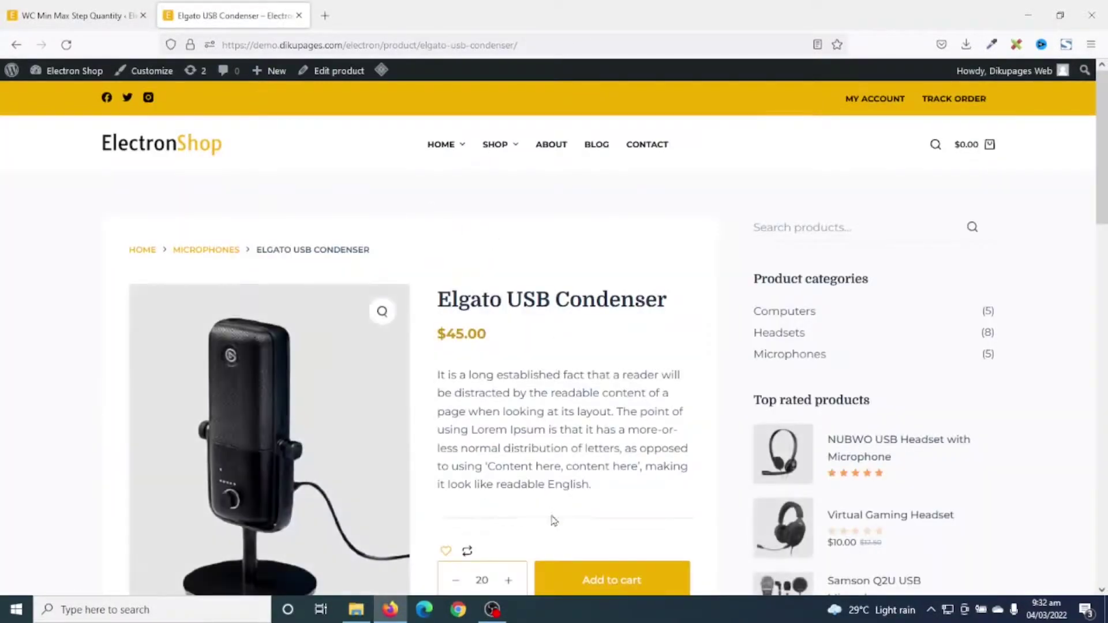
Raise the Elgato USB Condenser quantity in steps of 10 up to its 100 maximum
{"action": "scroll", "coordinate": [456, 563], "scroll_direction": "down", "scroll_amount": 1}
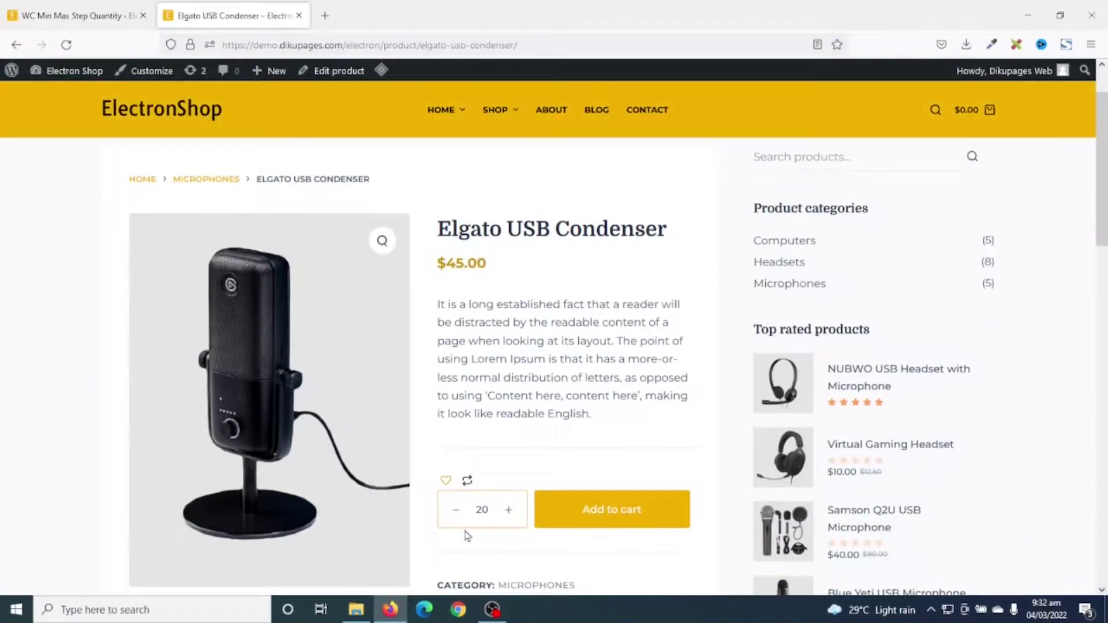
{"action": "left_click", "coordinate": [509, 510]}
{"action": "left_click", "coordinate": [508, 510]}
{"action": "left_click", "coordinate": [60, 16]}
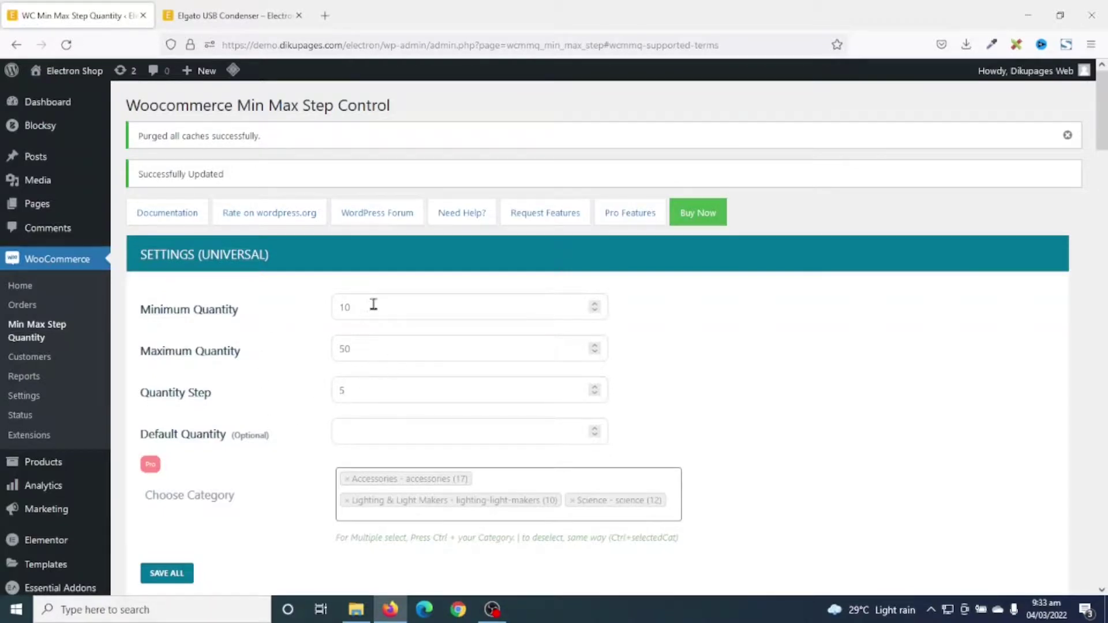
Select the universal Maximum Quantity 50 and Minimum Quantity 10 values in the settings
{"action": "left_click_drag", "start_coordinate": [374, 349], "coordinate": [326, 346]}
{"action": "left_click", "coordinate": [264, 350]}
{"action": "left_click_drag", "start_coordinate": [369, 306], "coordinate": [330, 304]}
Lower the Elgato quantity to 20 and add it to the cart, totalling $900.00
{"action": "left_click", "coordinate": [235, 23]}
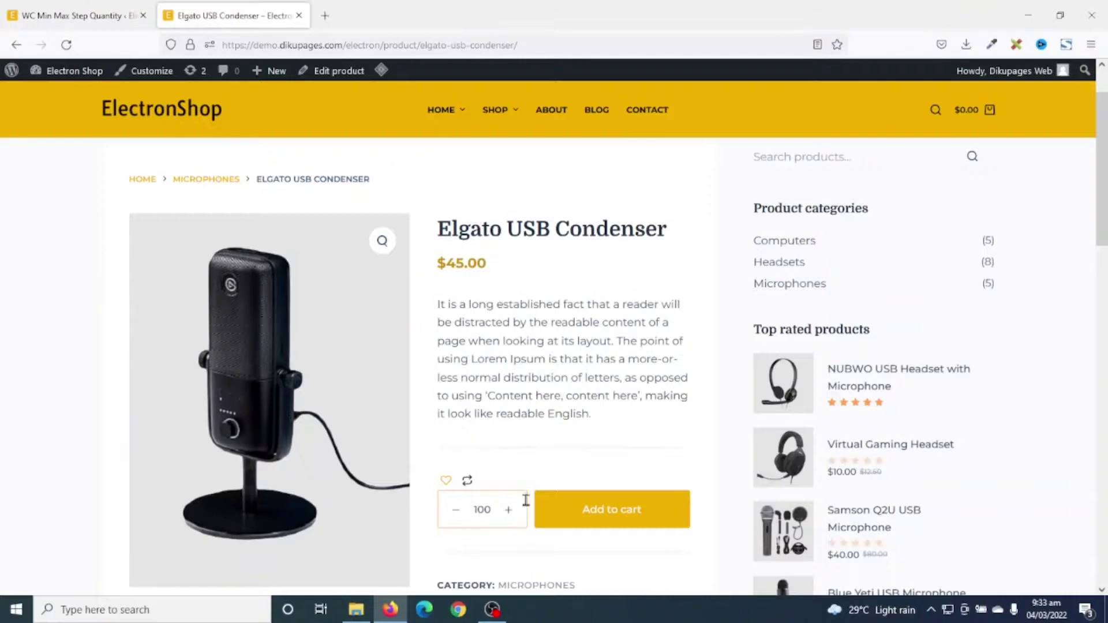
{"action": "left_click", "coordinate": [458, 512]}
{"action": "left_click", "coordinate": [616, 523]}
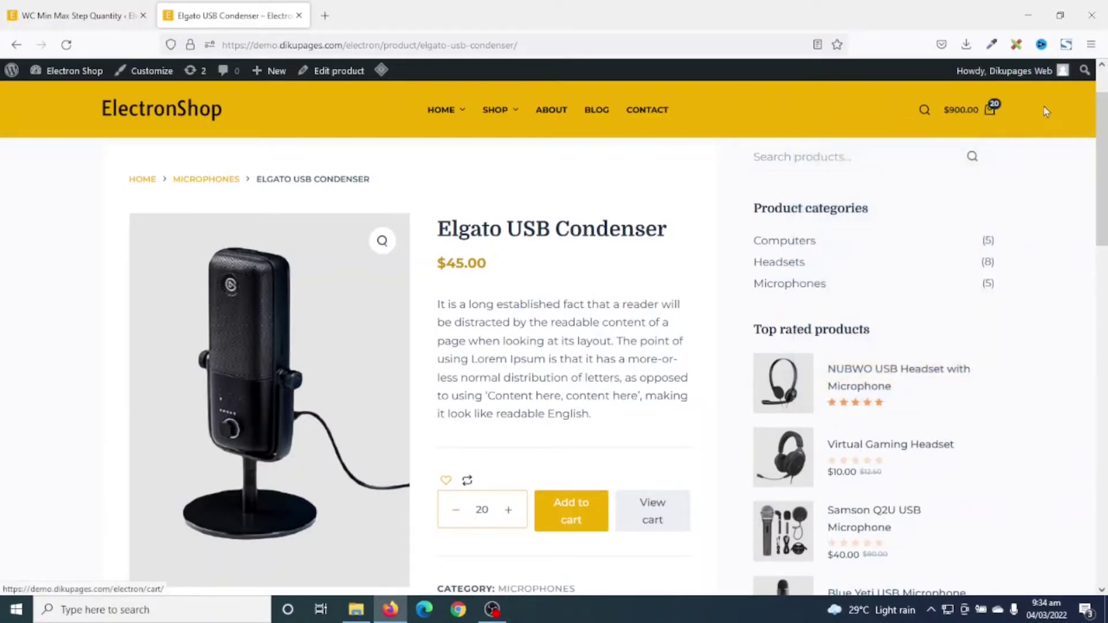
In the cart, increase the Elgato USB Condenser quantity by one step of 10, from 20 to 30
{"action": "left_click", "coordinate": [647, 510]}
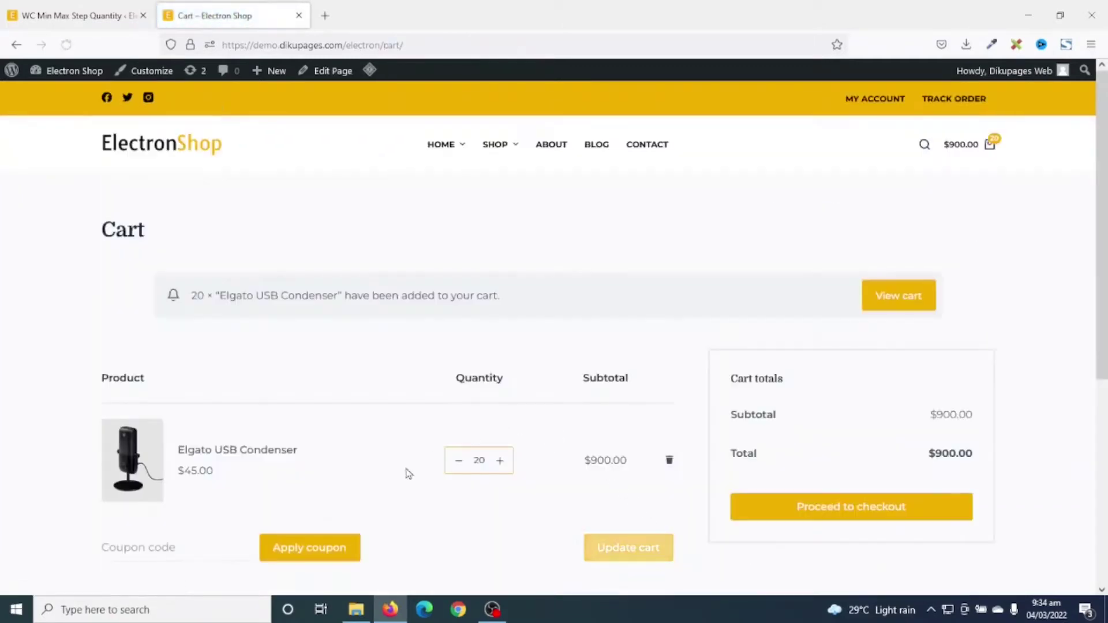
{"action": "left_click", "coordinate": [500, 461]}
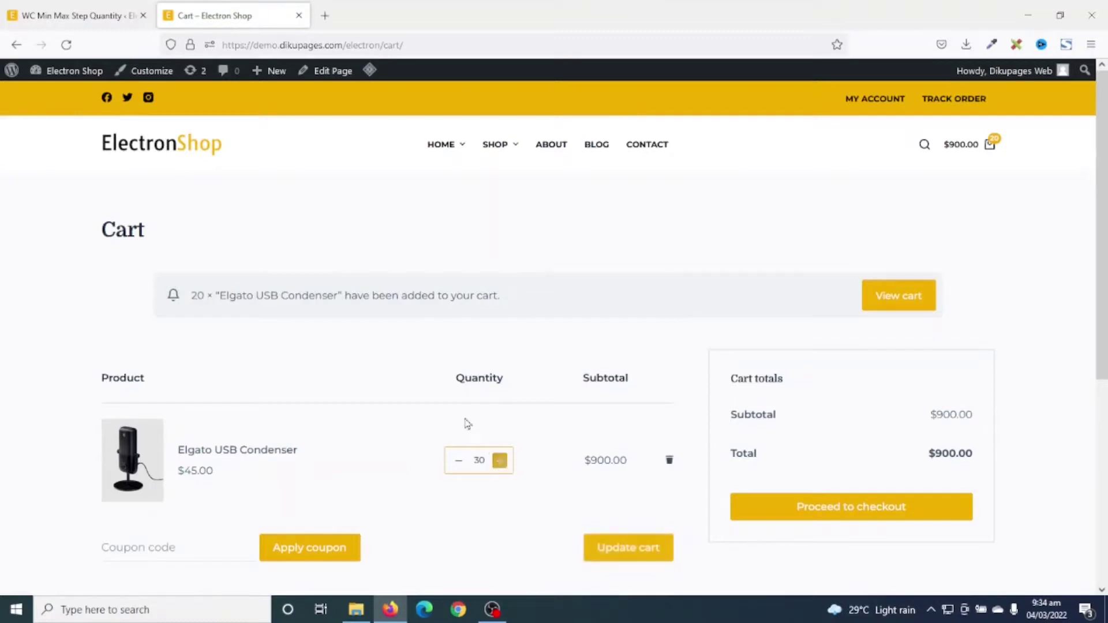